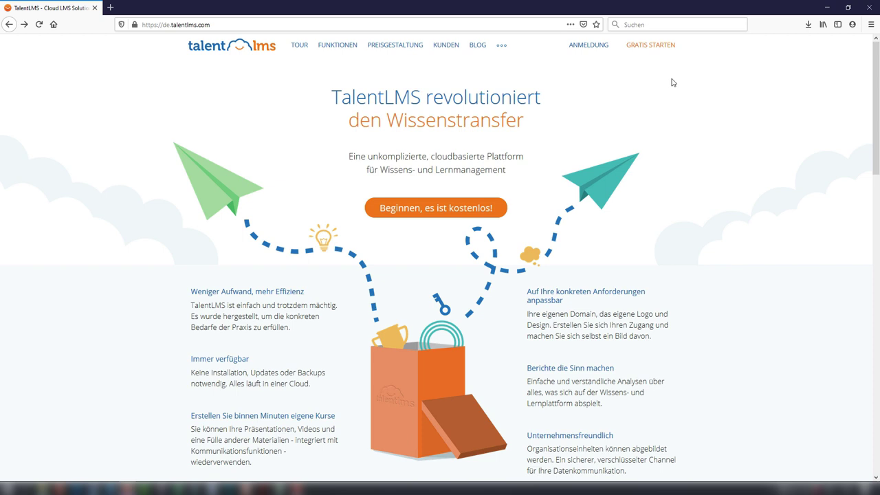
# Step: Go to the administrator's course overview and open the course "Testkurs für EBmooc plus"
pyautogui.click(639, 52)
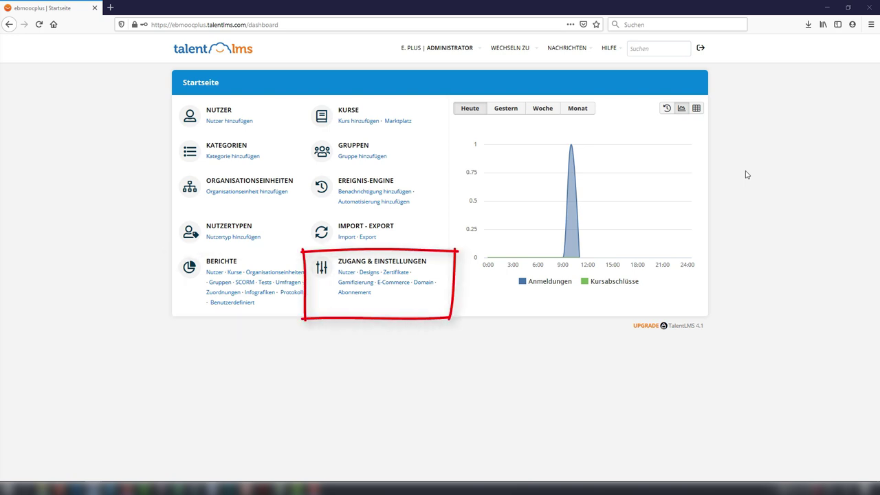
pyautogui.click(349, 112)
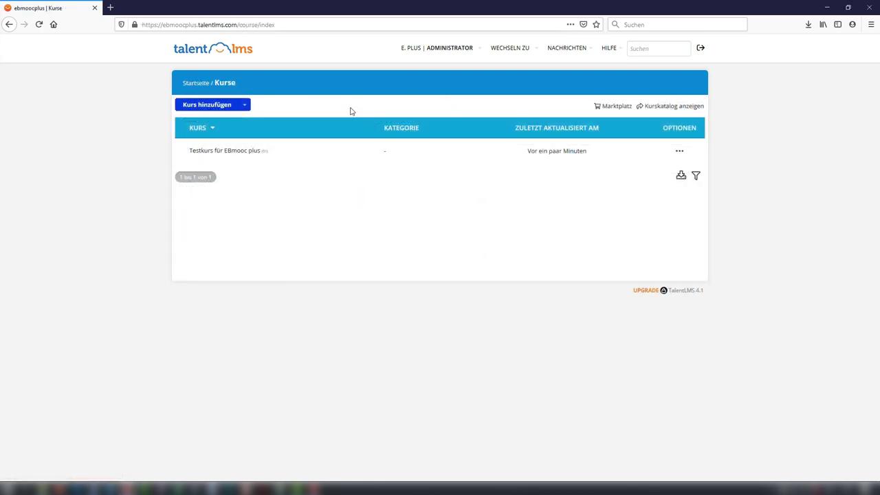
pyautogui.click(252, 151)
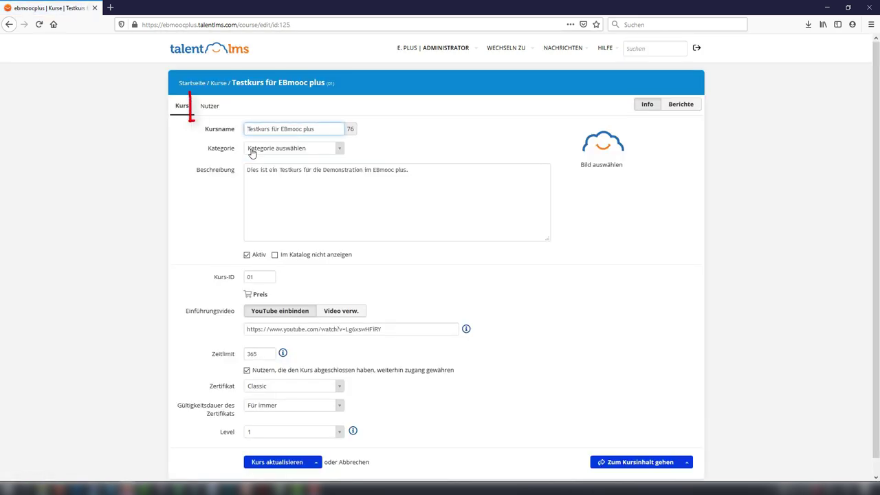
# Step: Examine the users enrolled in the test course and the roles assigned to them
pyautogui.click(215, 110)
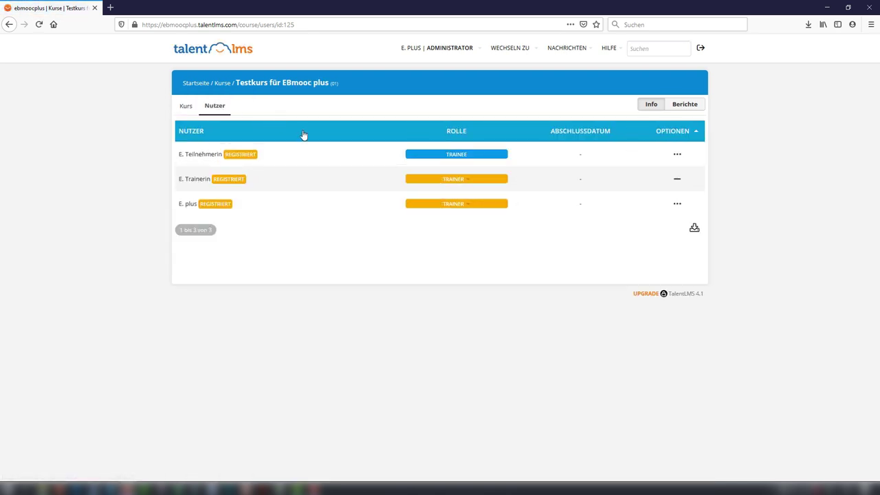
pyautogui.moveTo(330, 158)
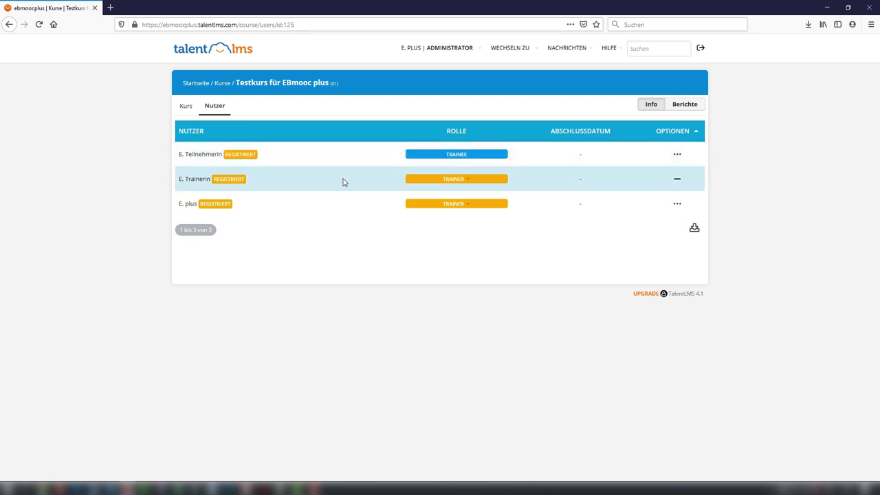
pyautogui.moveTo(343, 207)
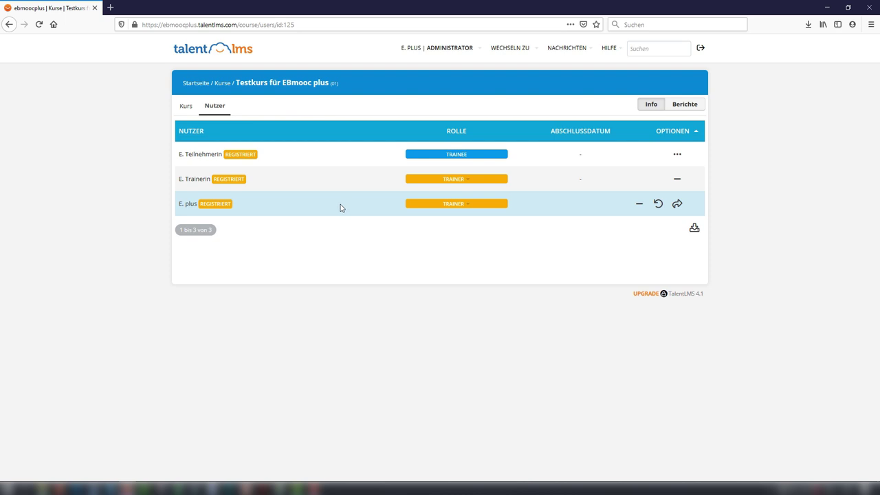
# Step: Return to the course details, enter the course content, and examine its units and the unit types available to add
pyautogui.click(187, 108)
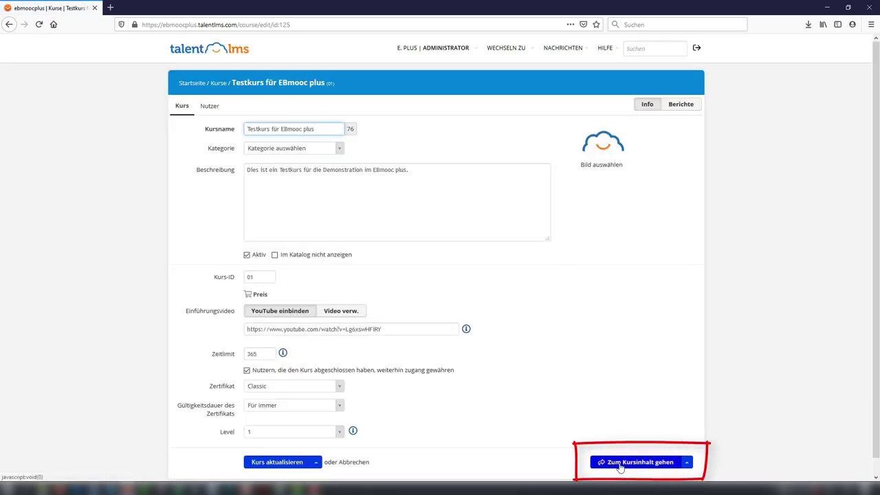
pyautogui.click(620, 466)
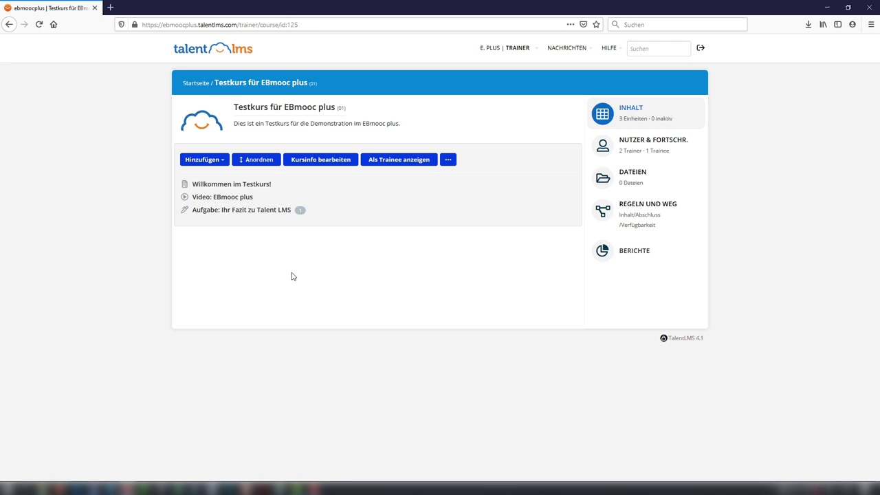
pyautogui.click(220, 161)
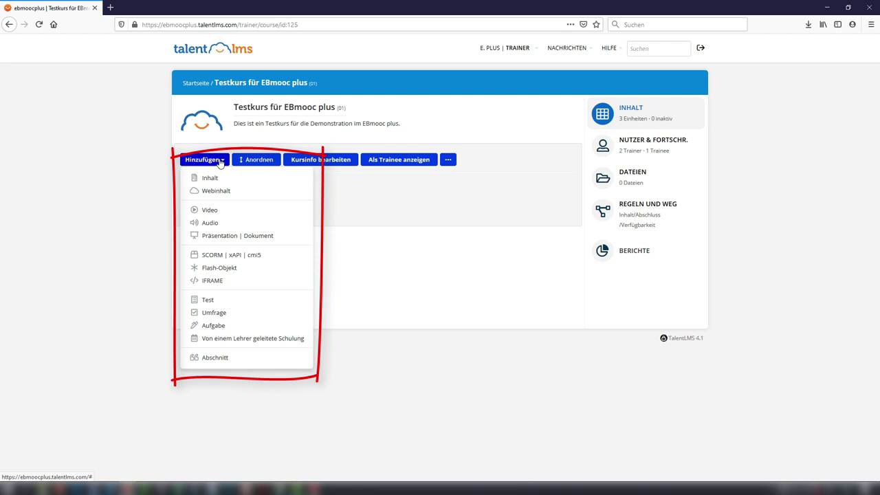
pyautogui.click(220, 161)
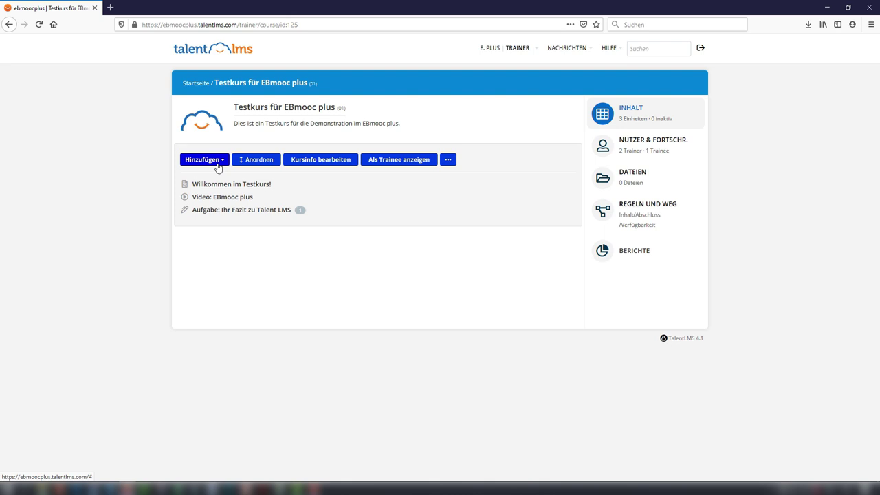
pyautogui.moveTo(218, 185)
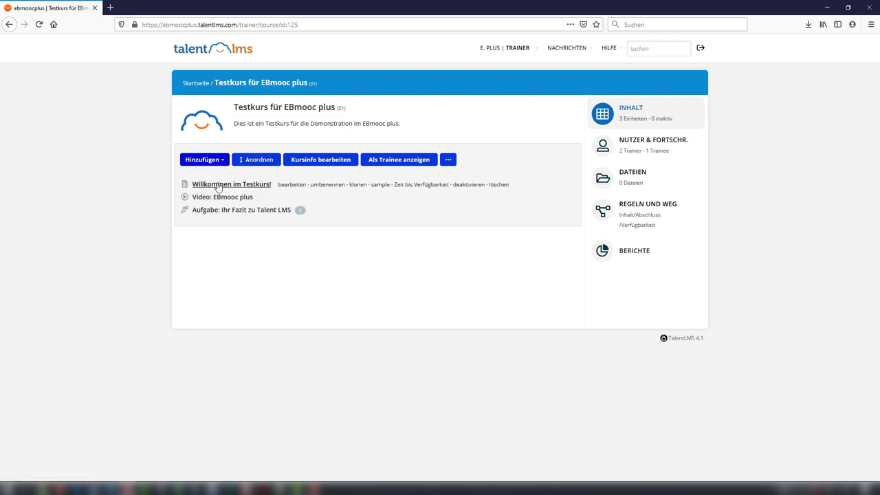
pyautogui.moveTo(220, 201)
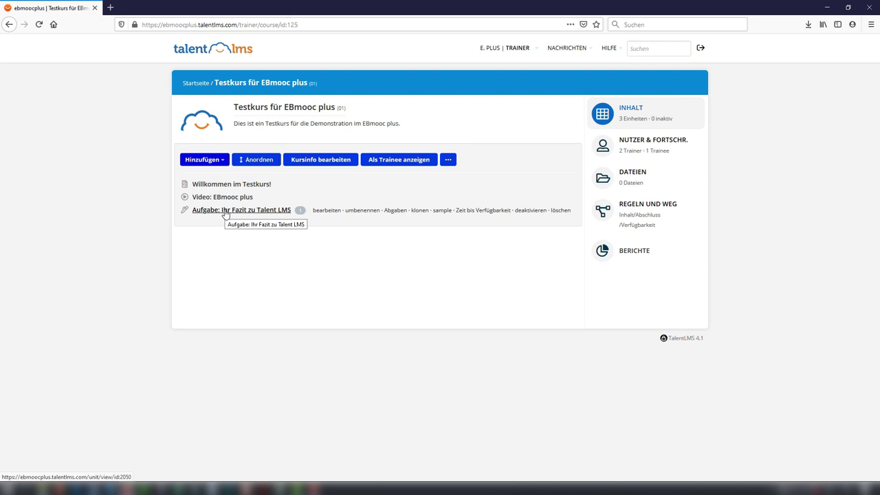
pyautogui.click(223, 165)
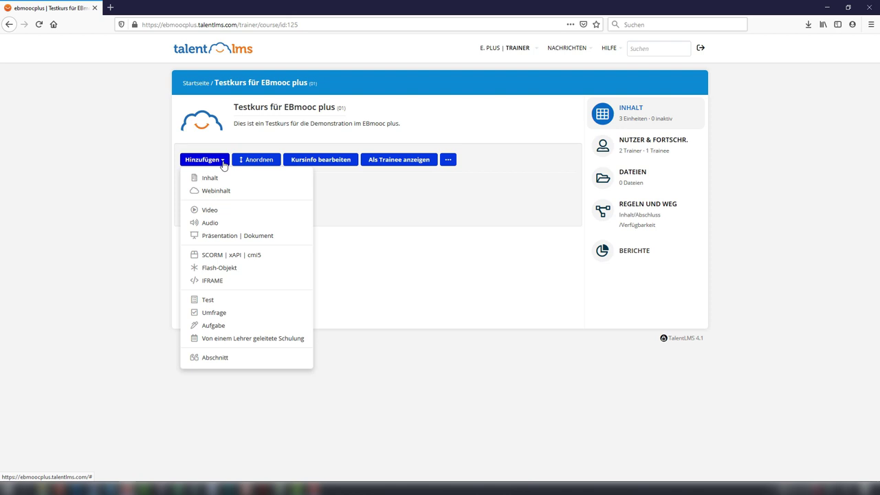
pyautogui.click(224, 165)
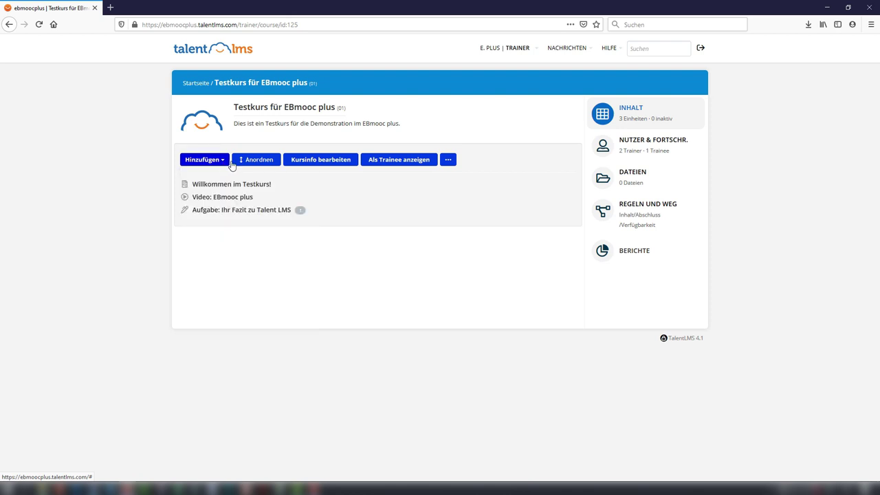
# Step: Look through the course's rules and learning path settings and its reports, including the user report
pyautogui.click(636, 211)
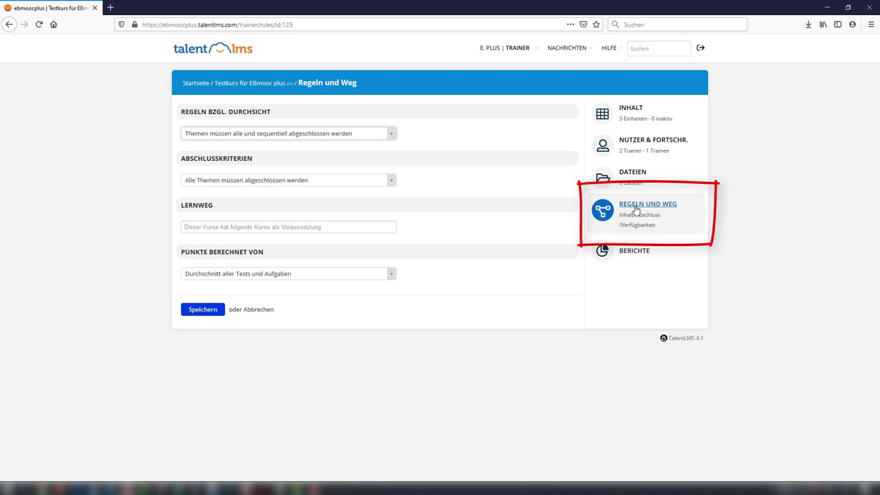
pyautogui.click(631, 254)
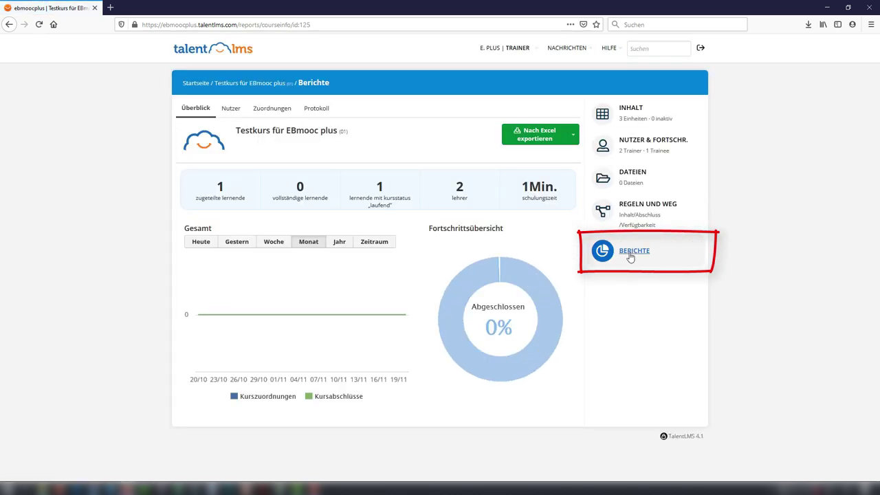
pyautogui.click(240, 112)
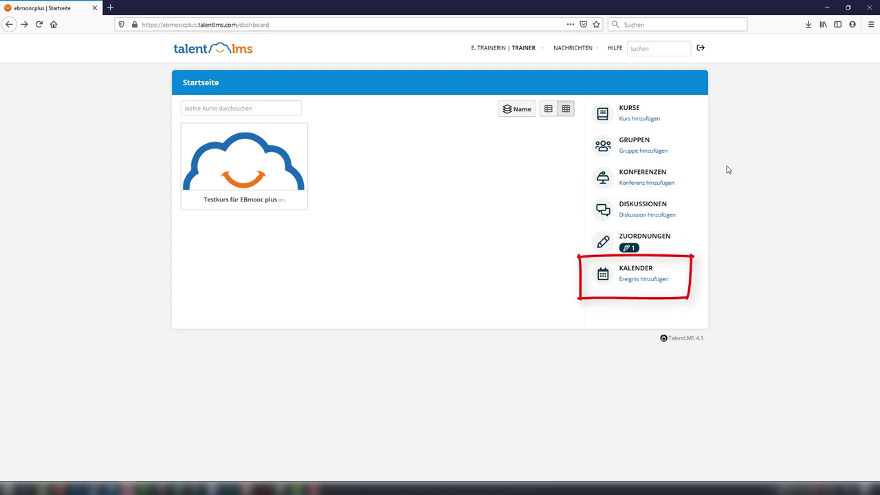
# Step: Open the trainer's assignments overview and check the participant's submitted answer for "Ihr Fazit zu Talent LMS"
pyautogui.click(668, 241)
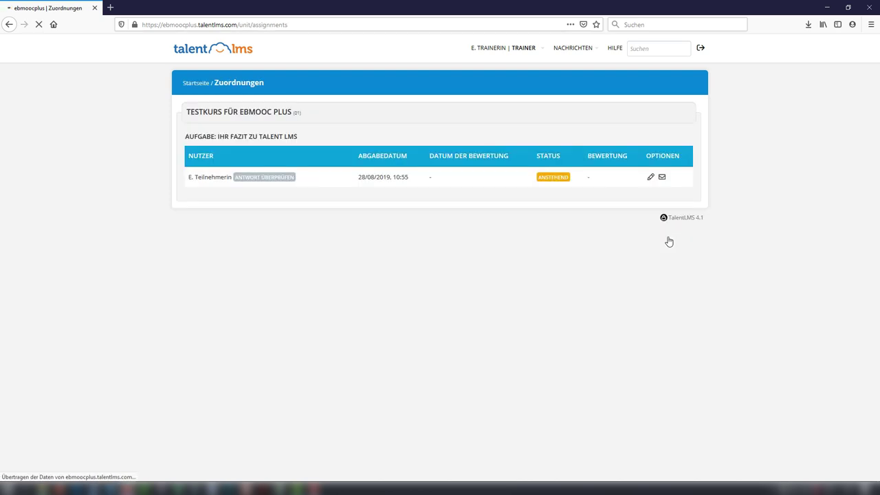
pyautogui.click(278, 197)
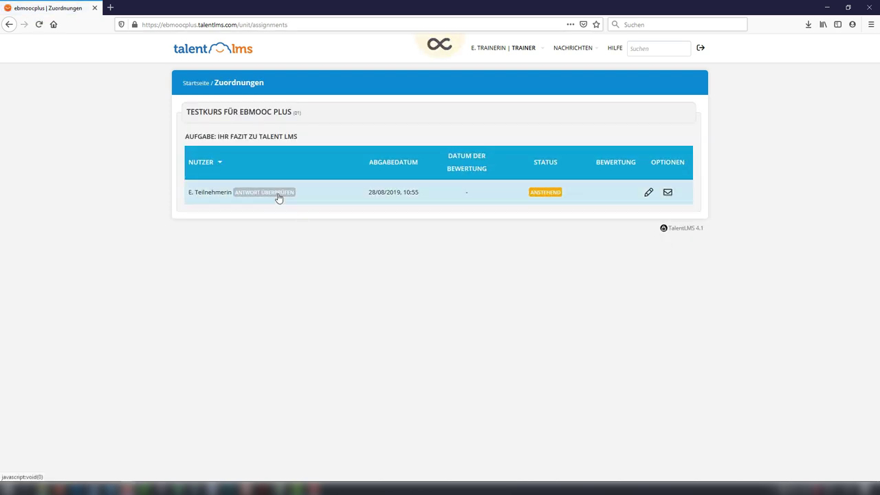
pyautogui.click(588, 97)
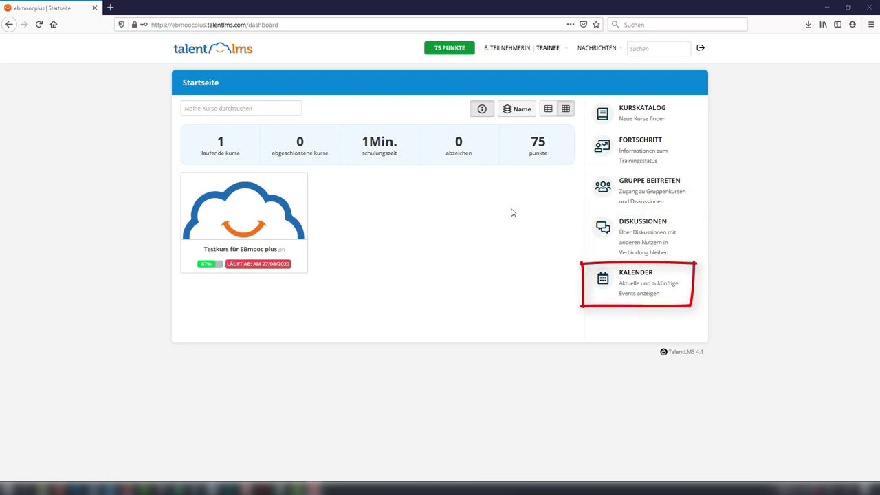
# Step: View the trainee's personal account options and the messaging options
pyautogui.click(516, 50)
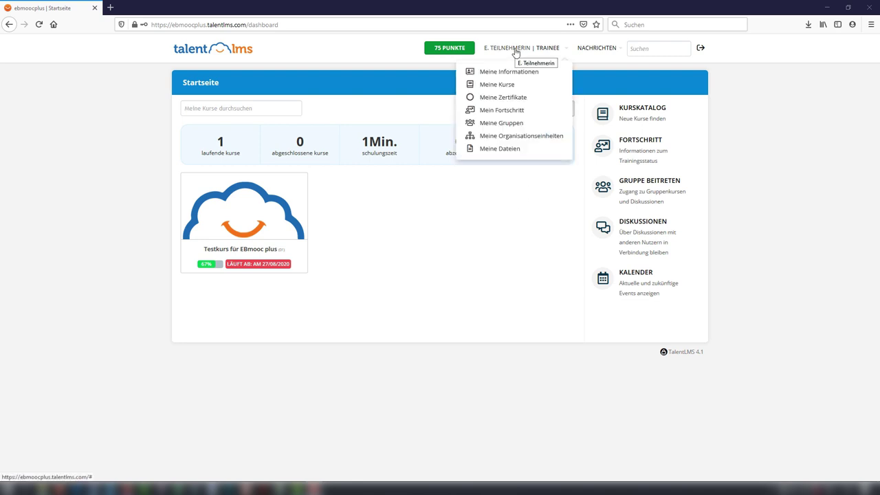
pyautogui.click(604, 49)
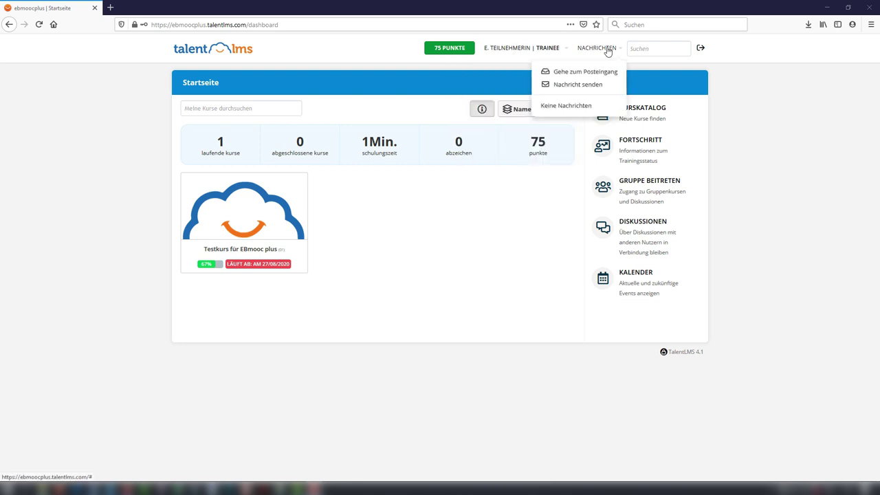
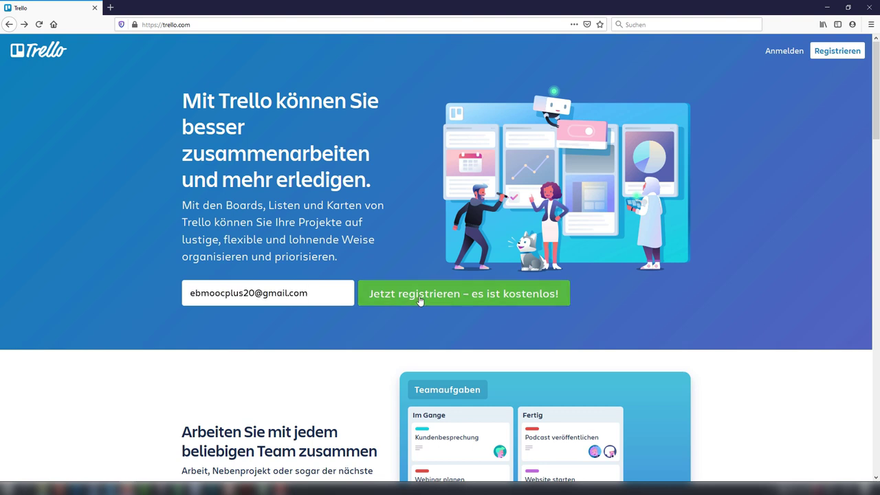
# Step: On the Trello website, submit the e-mail address already filled in for free registration, continue, and enter the account password
pyautogui.click(420, 301)
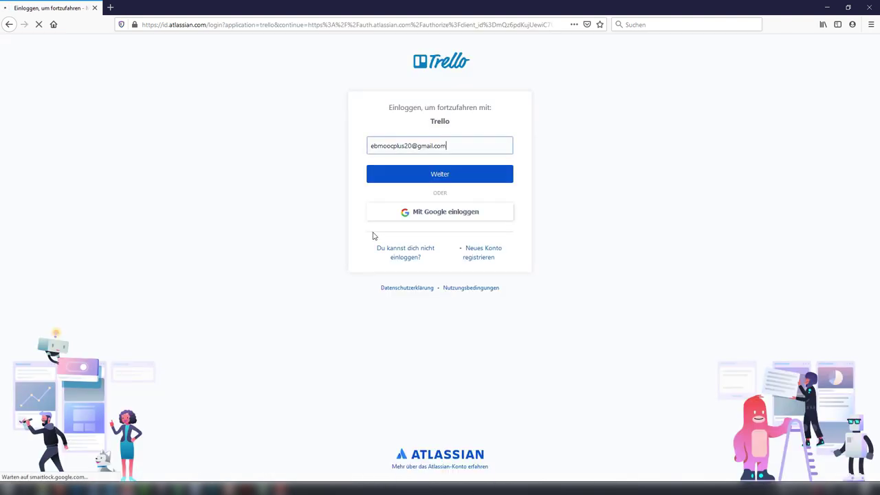
pyautogui.click(415, 177)
pyautogui.click(415, 186)
pyautogui.write('e•••••••••••••••')
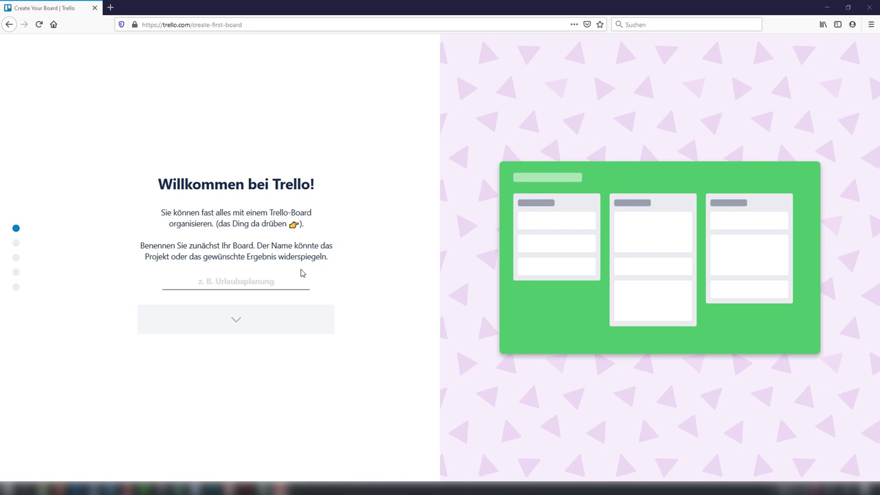
# Step: Name the first Trello board "Testboard" and continue to the list setup
pyautogui.click(270, 280)
pyautogui.write('Testboard')
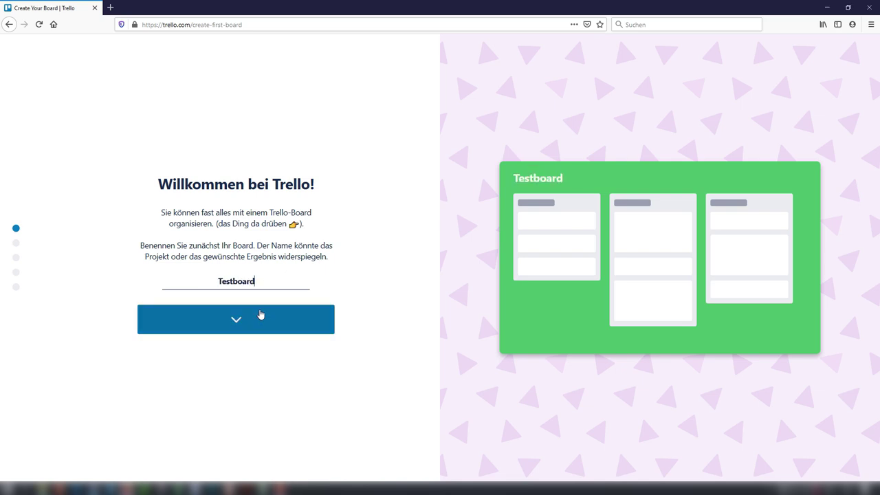
pyautogui.click(259, 314)
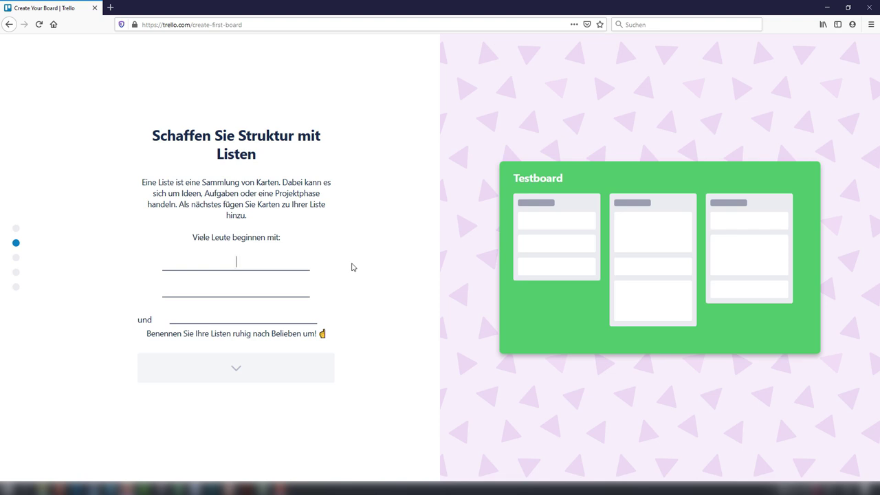
# Step: Name the board's three lists "Zentrale Infos", "Inhalte 1.EH" and "Aufgaben 1.EH" and continue to the card setup
pyautogui.write('Zentrale Infos')
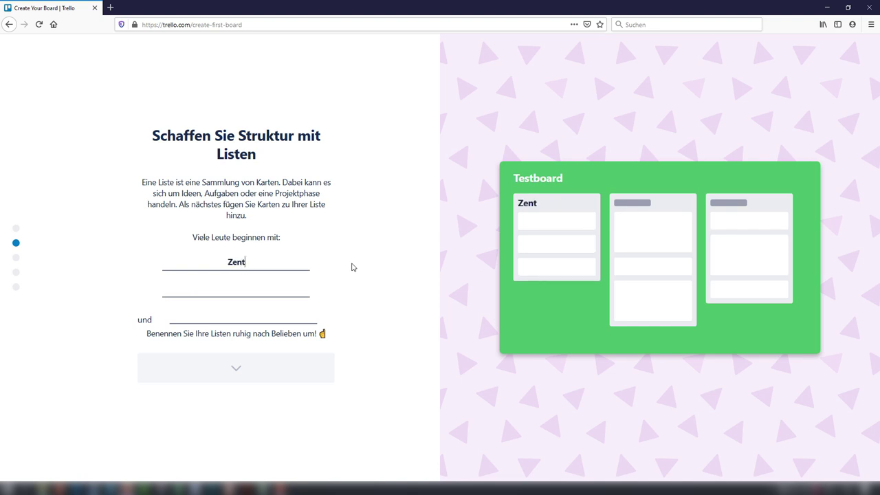
pyautogui.press('Tab')
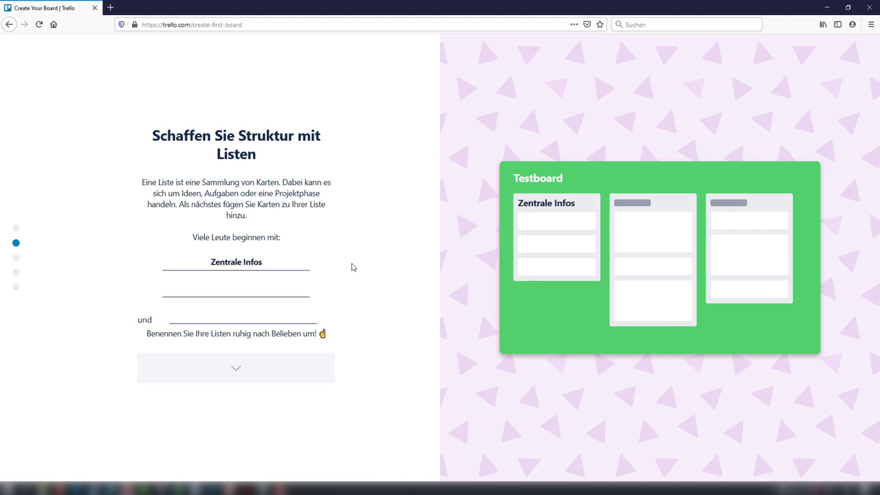
pyautogui.write('Inhalte 1.EH')
pyautogui.press('Tab')
pyautogui.write('Aufgaben 1.EH')
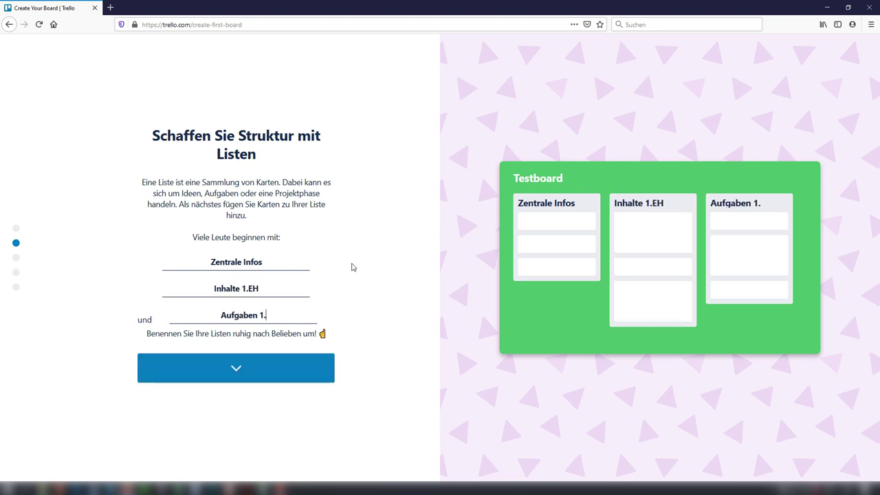
pyautogui.click(221, 370)
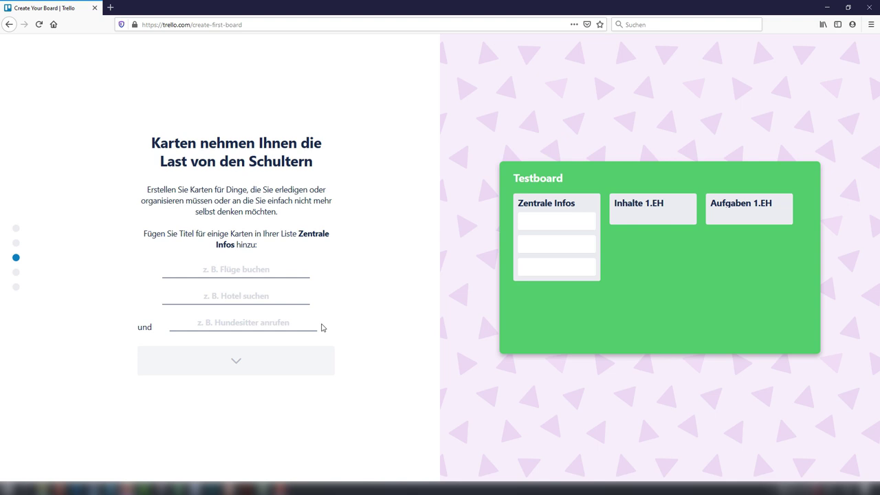
# Step: Add the cards "Kurstermine", "Wichtige Dateien" and "Aktuelle Ankündigungen" to the list Zentrale Infos and continue to the card details
pyautogui.click(281, 275)
pyautogui.write('Kurstermine')
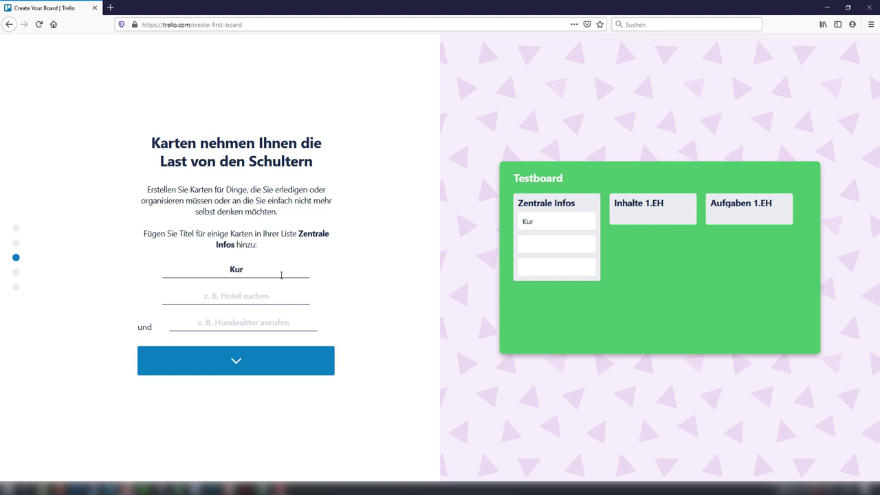
pyautogui.press('Tab')
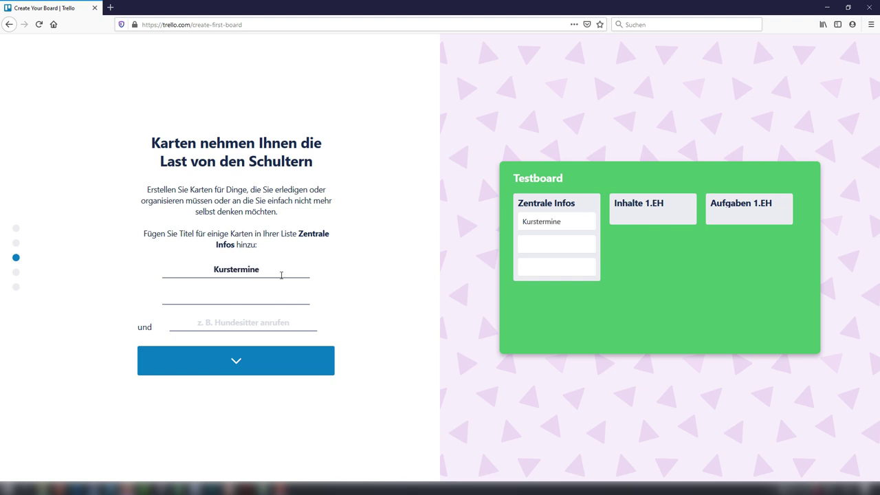
pyautogui.write('Wichtige Dateien')
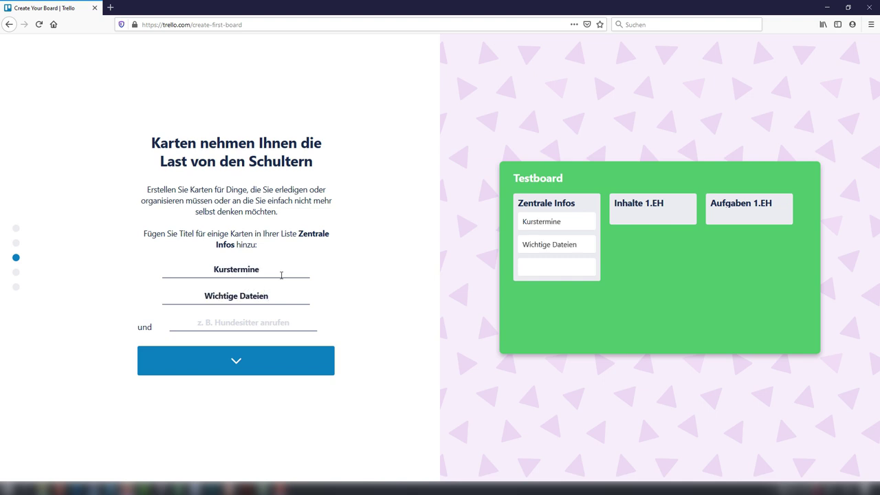
pyautogui.press('Tab')
pyautogui.write('Aktuelle Ankündigungen')
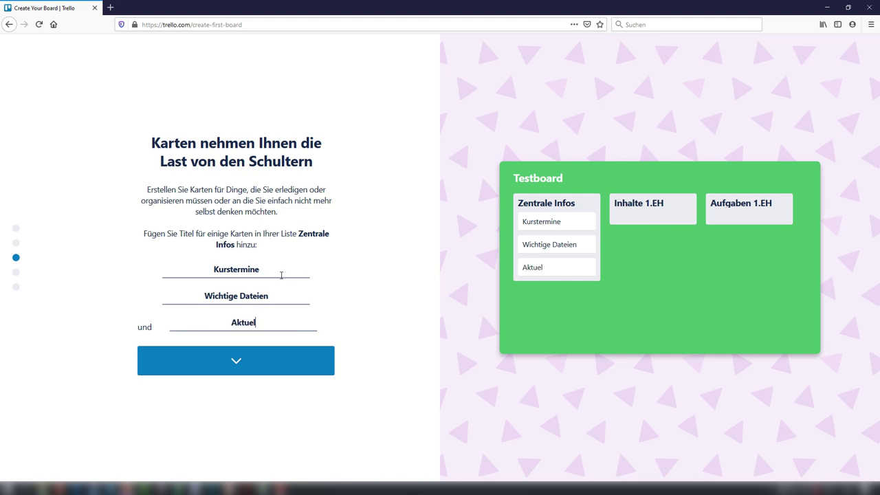
pyautogui.click(273, 368)
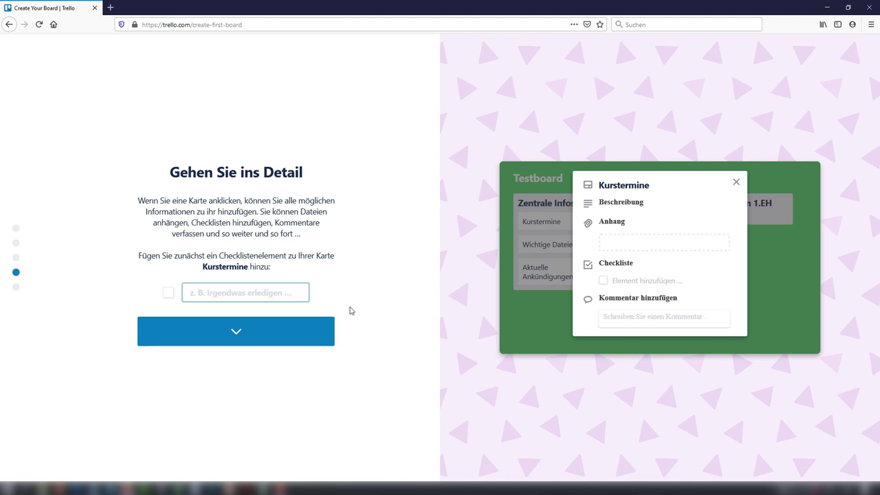
# Step: Add the checklist item "1. EH am 4.3.2020" to the card Kurstermine and finish the setup to open the board
pyautogui.click(301, 297)
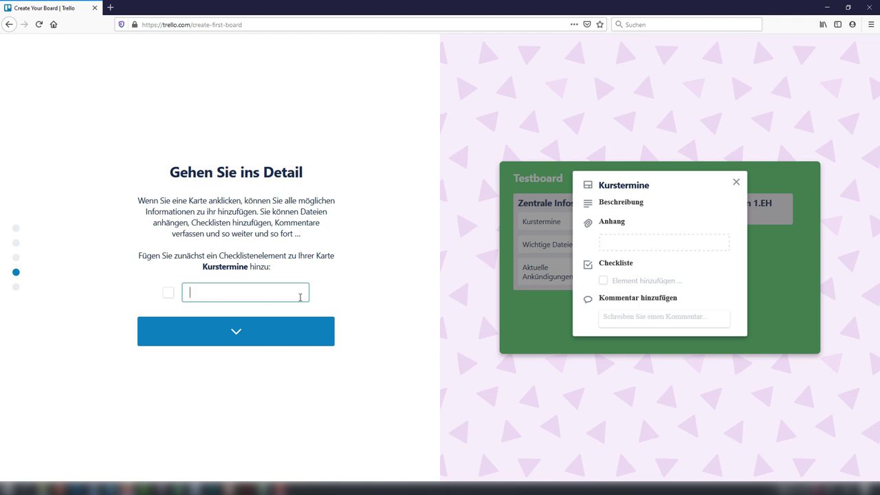
pyautogui.write('1. EH am 4.3.2020')
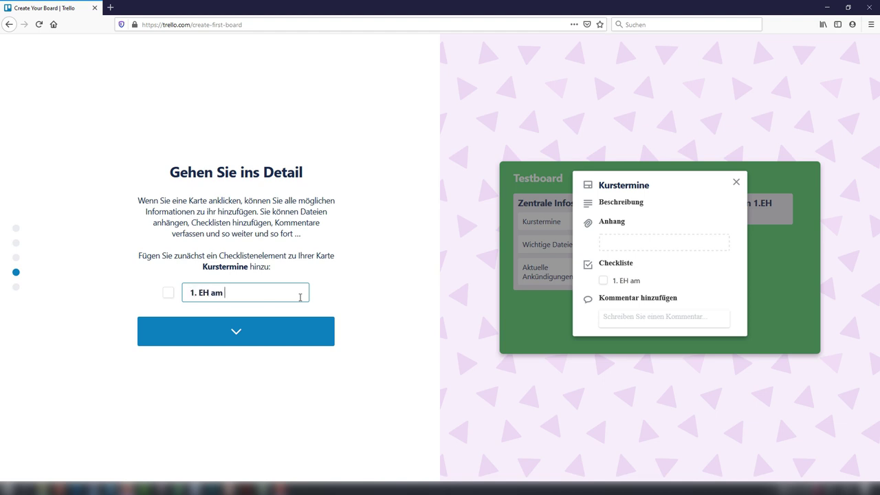
pyautogui.click(278, 334)
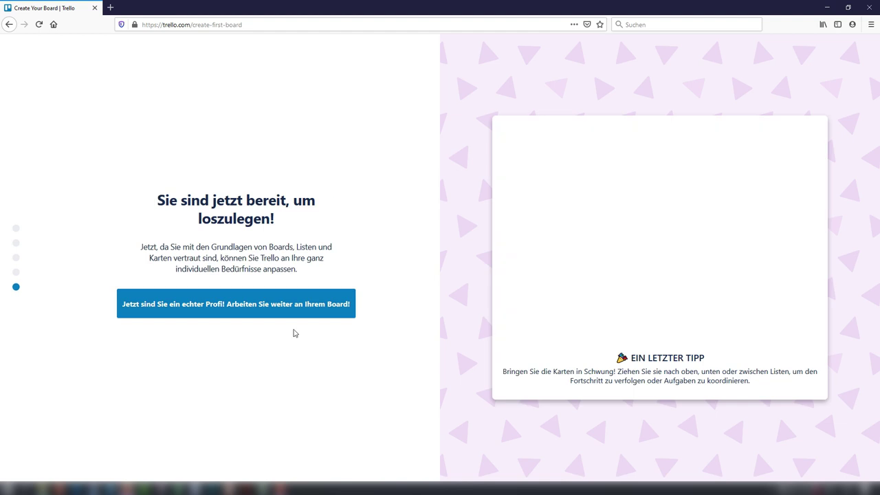
pyautogui.click(329, 306)
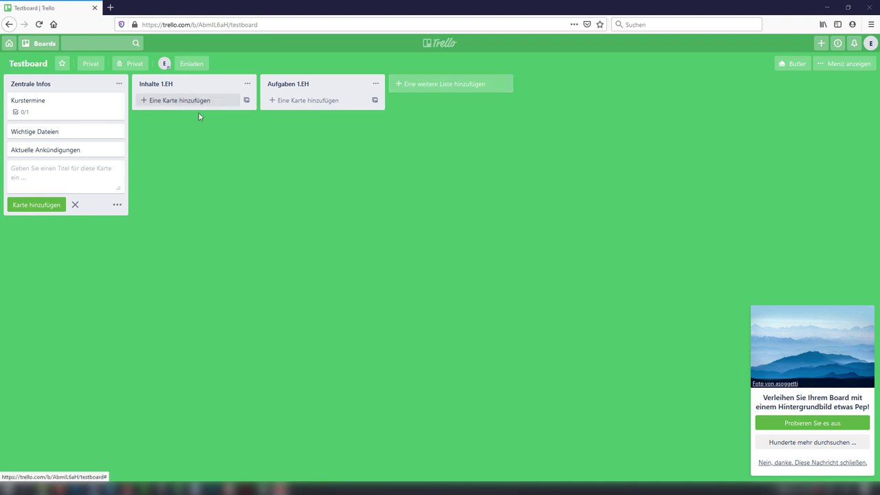
# Step: View the quick-edit options and the detail view of the card Wichtige Dateien, then close the card
pyautogui.click(117, 133)
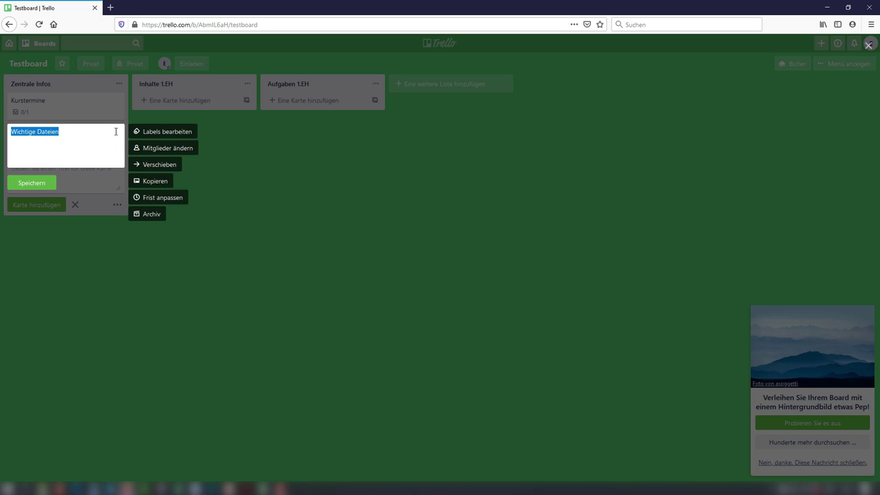
pyautogui.click(111, 132)
pyautogui.click(46, 184)
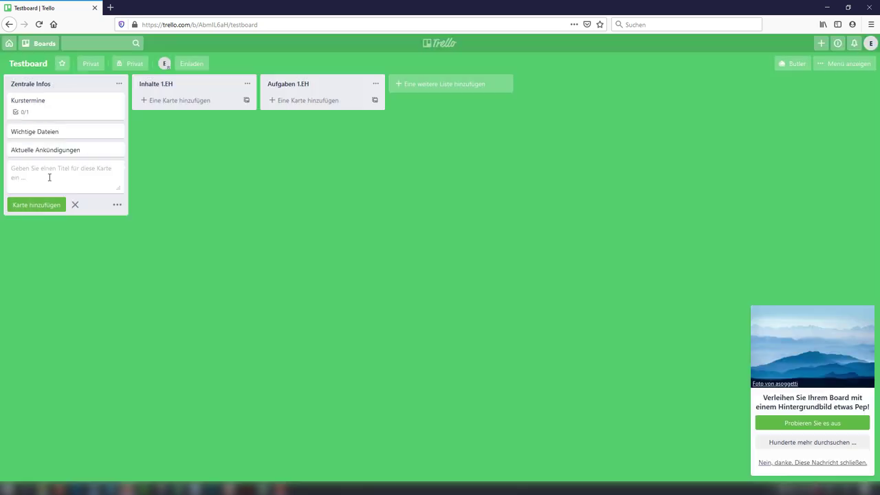
pyautogui.click(71, 140)
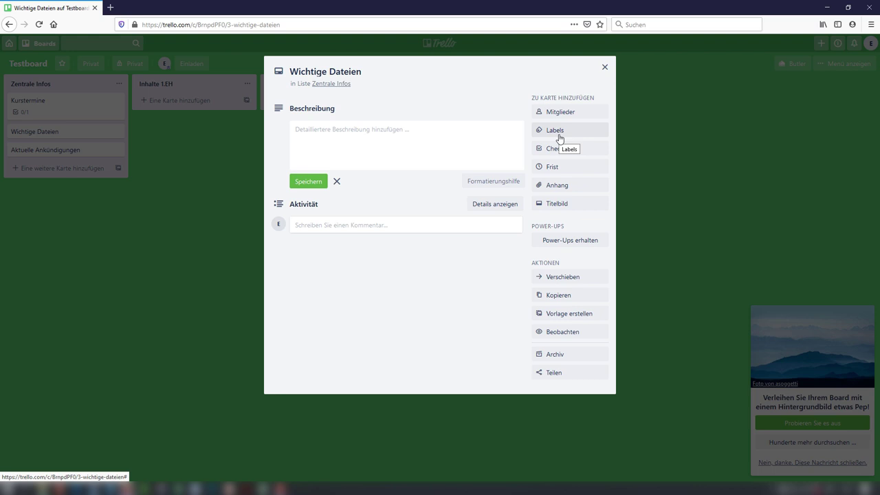
pyautogui.click(604, 67)
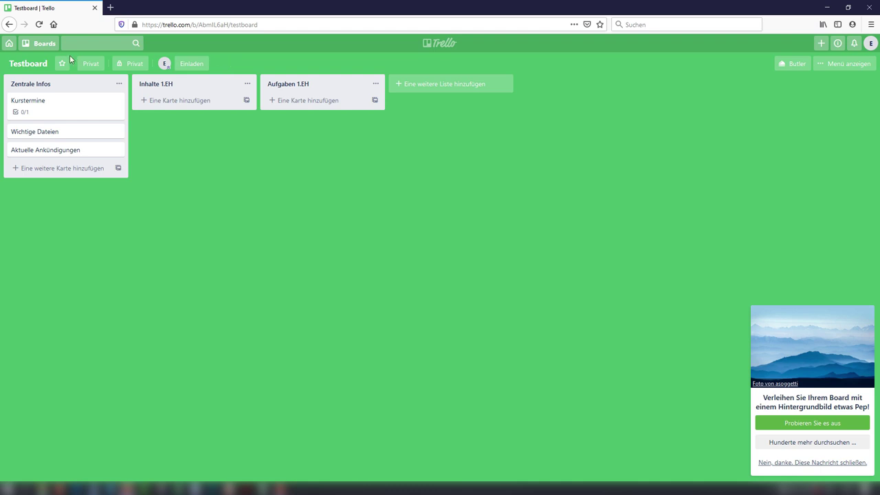
# Step: View the board's team assignment, visibility and invitation options without changing them
pyautogui.click(88, 64)
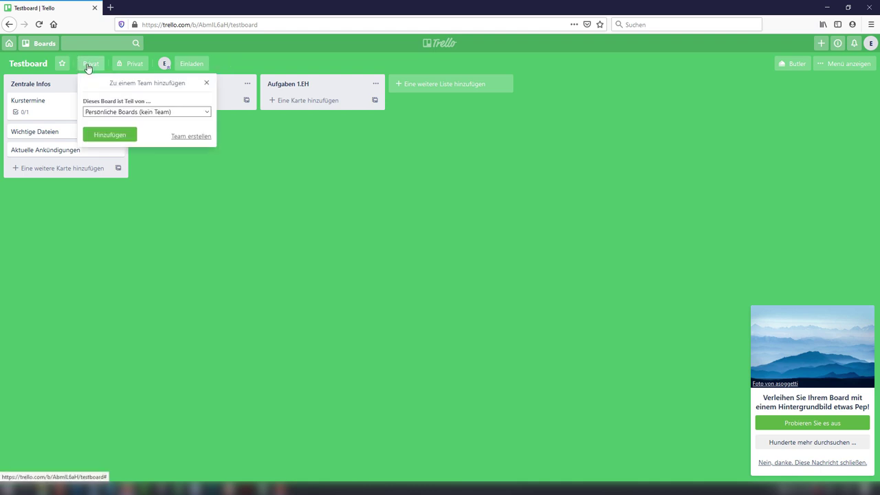
pyautogui.click(130, 67)
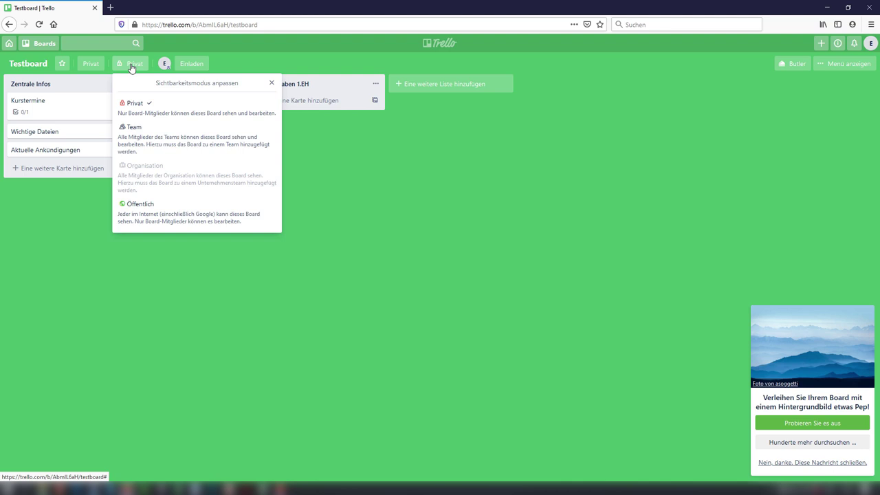
pyautogui.click(196, 69)
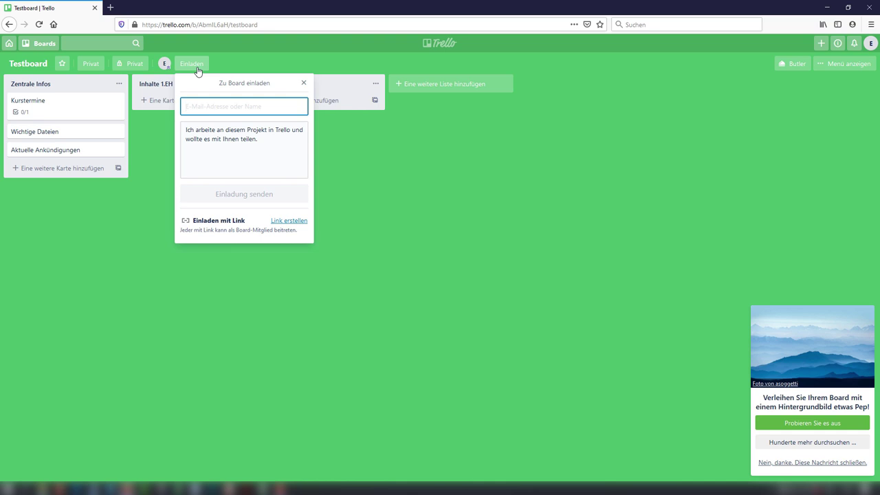
pyautogui.click(196, 69)
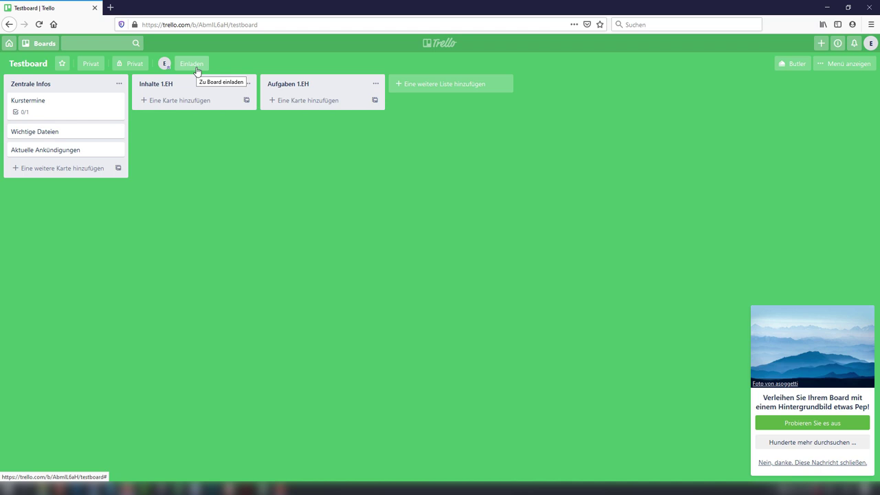
# Step: Open the board's e-mail-to-board settings and copy the board's e-mail address
pyautogui.click(838, 70)
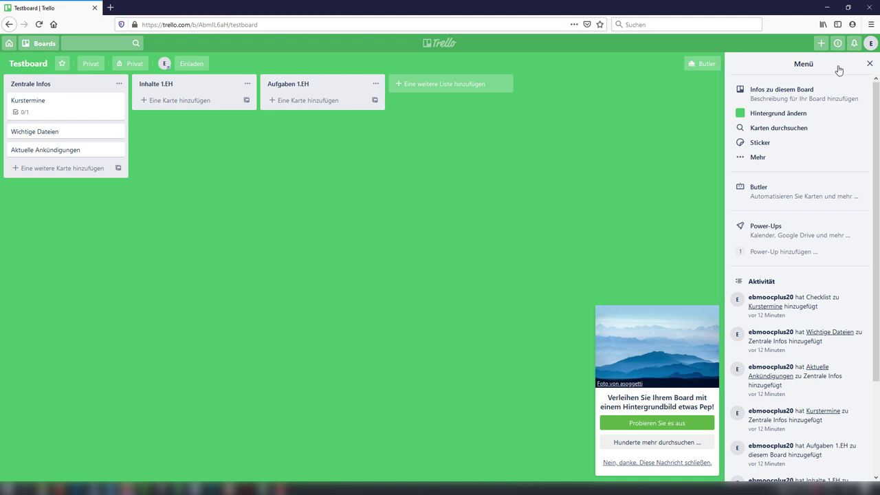
pyautogui.click(759, 162)
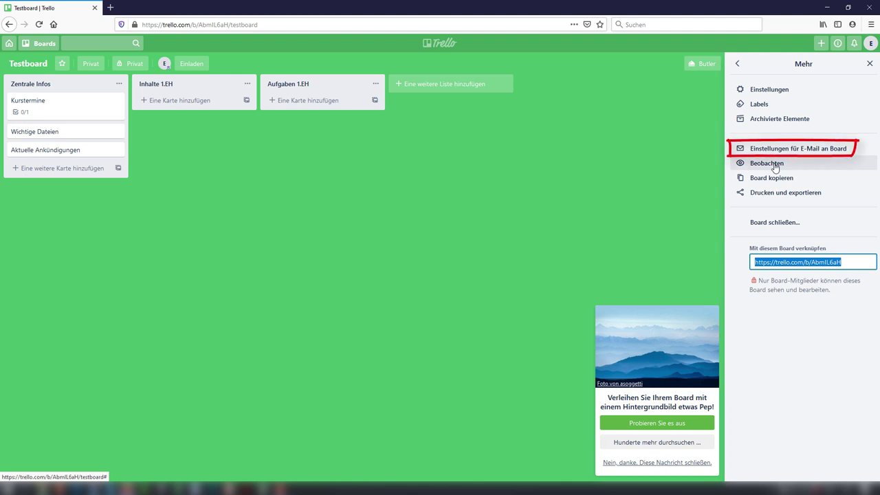
pyautogui.click(787, 154)
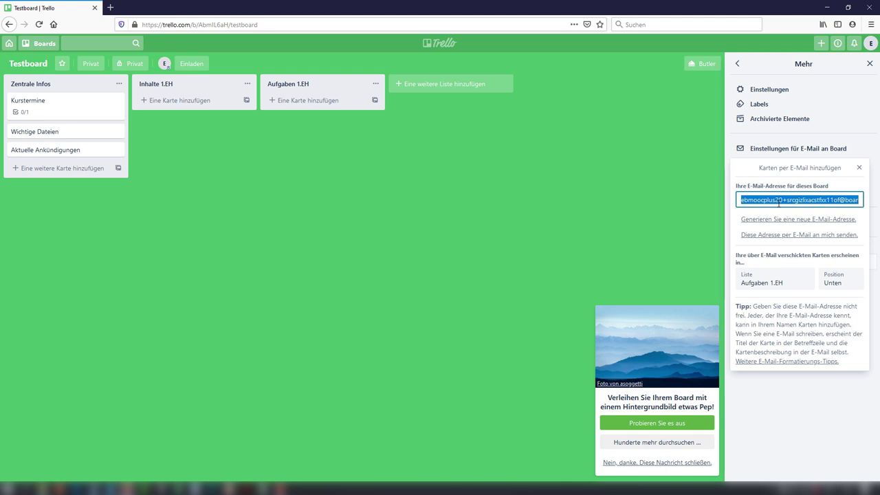
pyautogui.hotkey('ctrl', 'c')
# Step: In Outlook, send a new e-mail with the subject "Neue Karte" to the copied board address
pyautogui.rightClick(109, 484)
pyautogui.click(149, 457)
pyautogui.hotkey('ctrl', 'v')
pyautogui.click(261, 243)
pyautogui.write('Neue Karte')
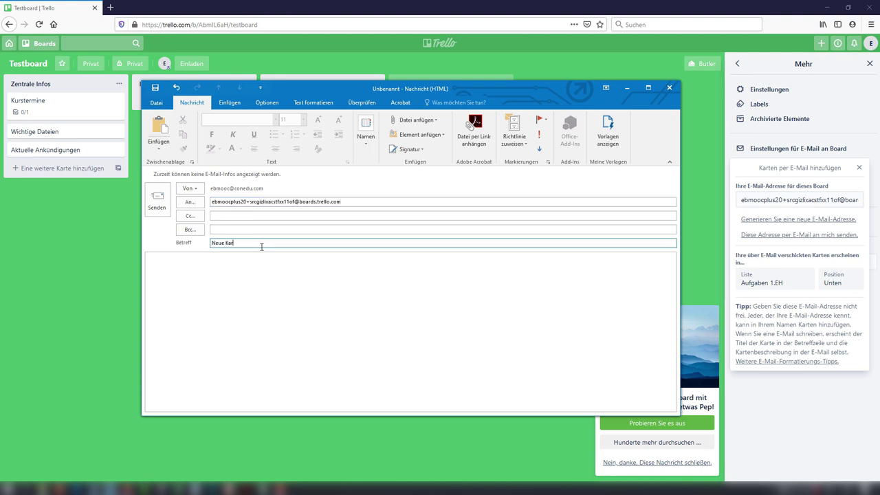
pyautogui.click(158, 201)
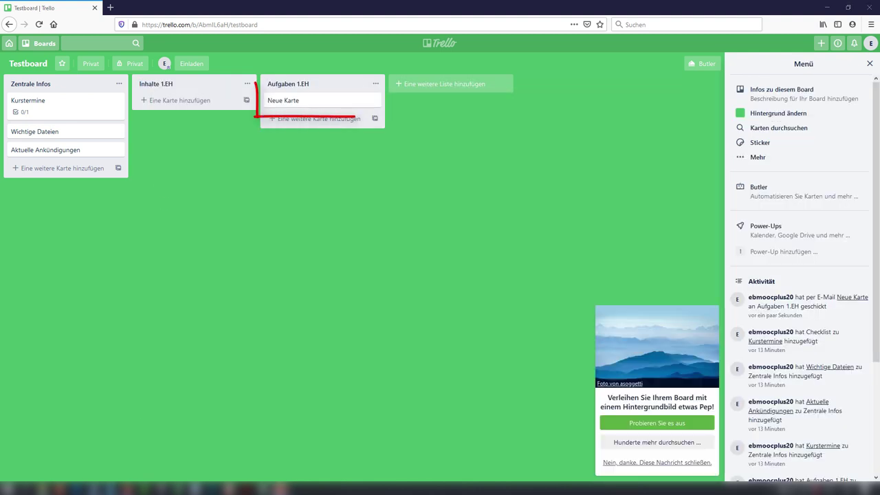